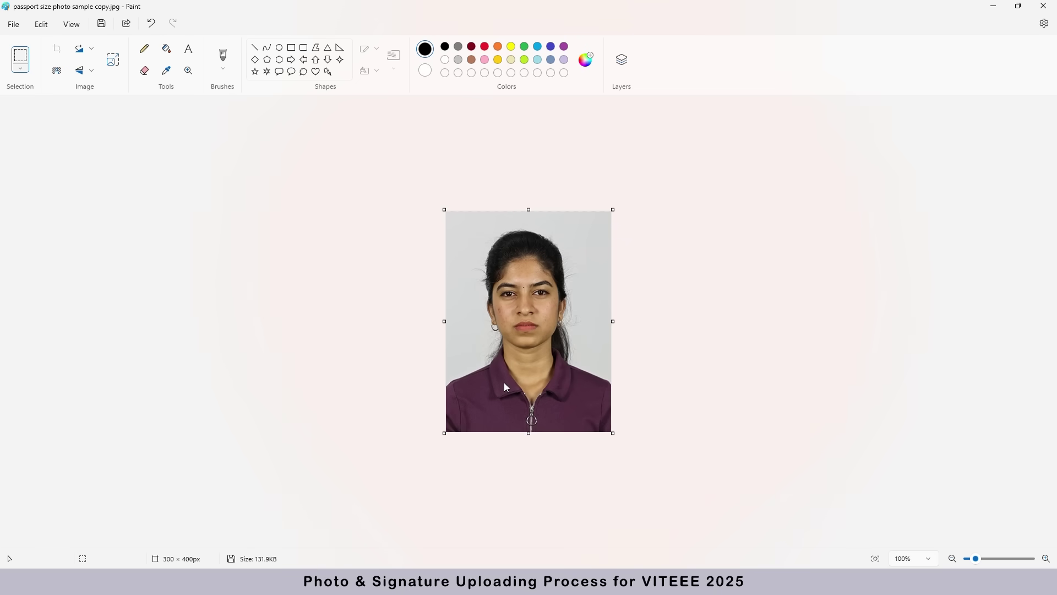
- Save the open passport photo as the JPEG picture 2025XXXXXX_PHOTO.jpg in New folder
{"action": "left_click", "coordinate": [13, 24]}
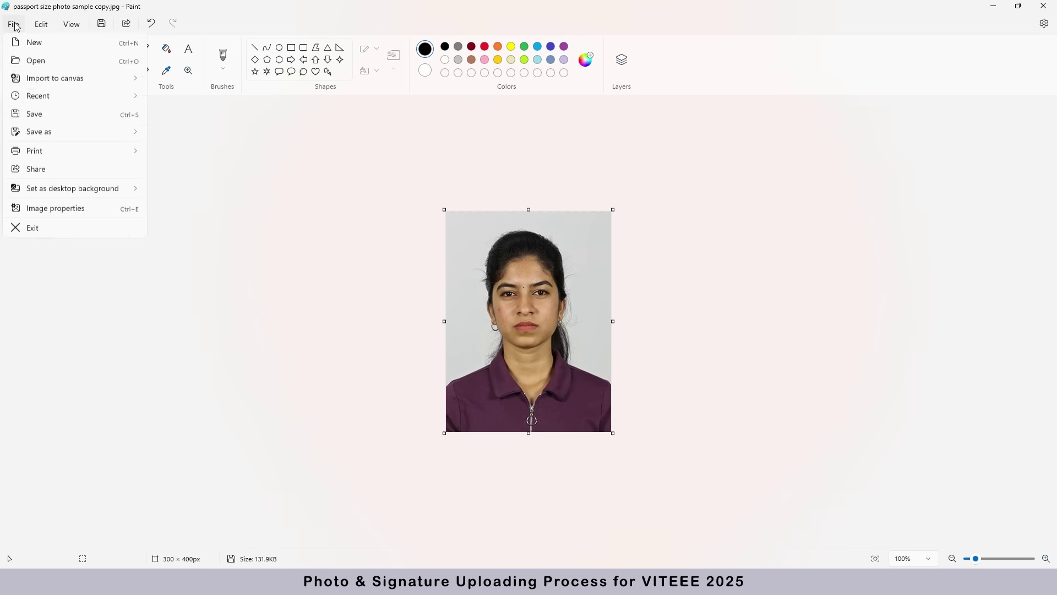
{"action": "mouse_move", "coordinate": [57, 135]}
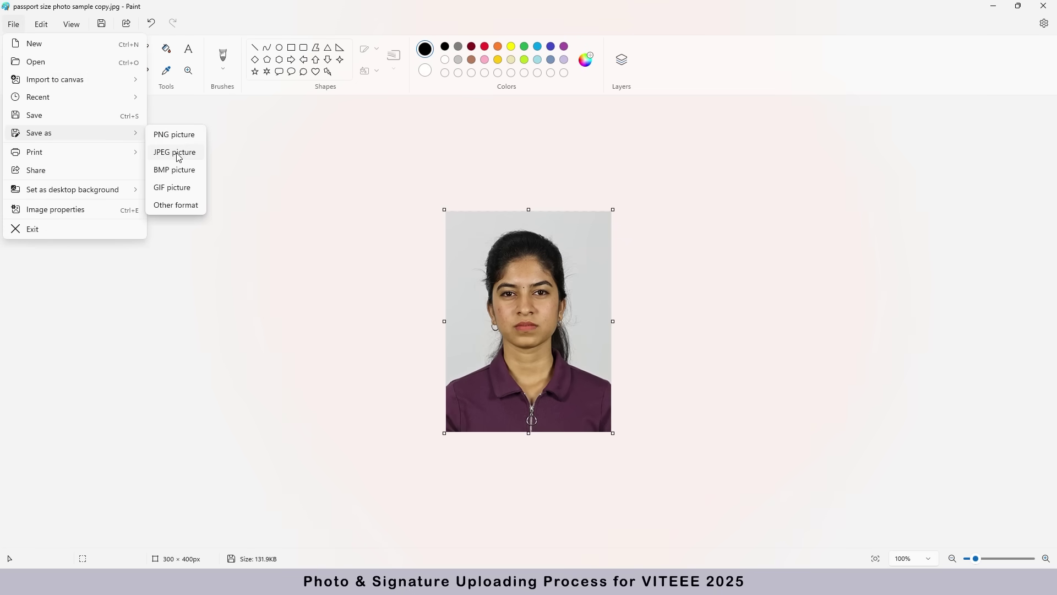
{"action": "left_click", "coordinate": [176, 152]}
{"action": "type", "text": "2025XXXXXX_PHOT.jpg"}
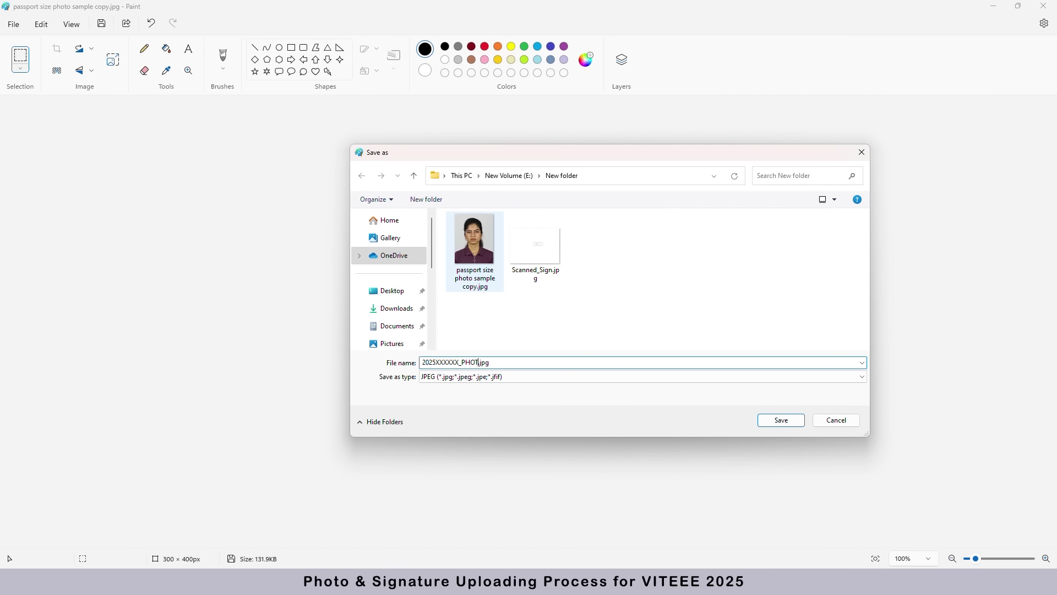
{"action": "left_click", "coordinate": [782, 420]}
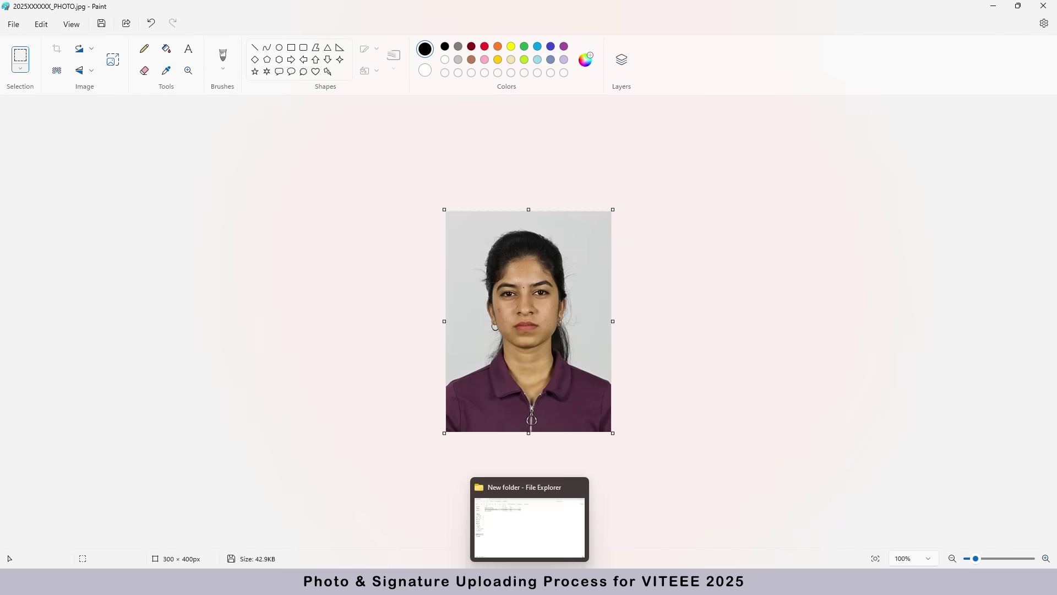
- Check the properties of 2025XXXXXX_PHOTO.jpg in File Explorer to confirm its roughly 43 KB size
{"action": "left_click", "coordinate": [532, 559]}
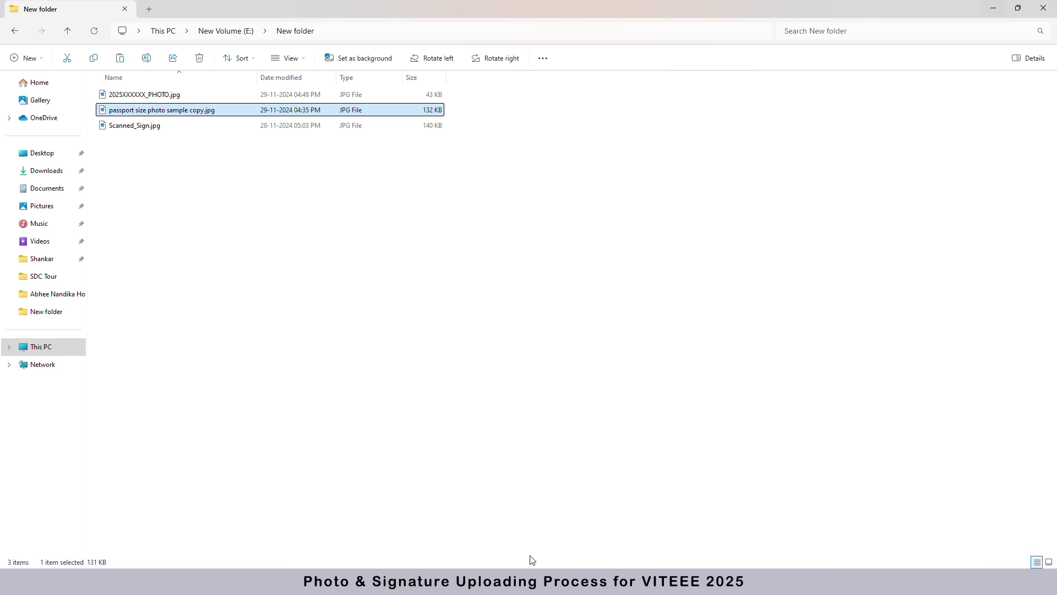
{"action": "right_click", "coordinate": [158, 99]}
{"action": "left_click", "coordinate": [198, 290]}
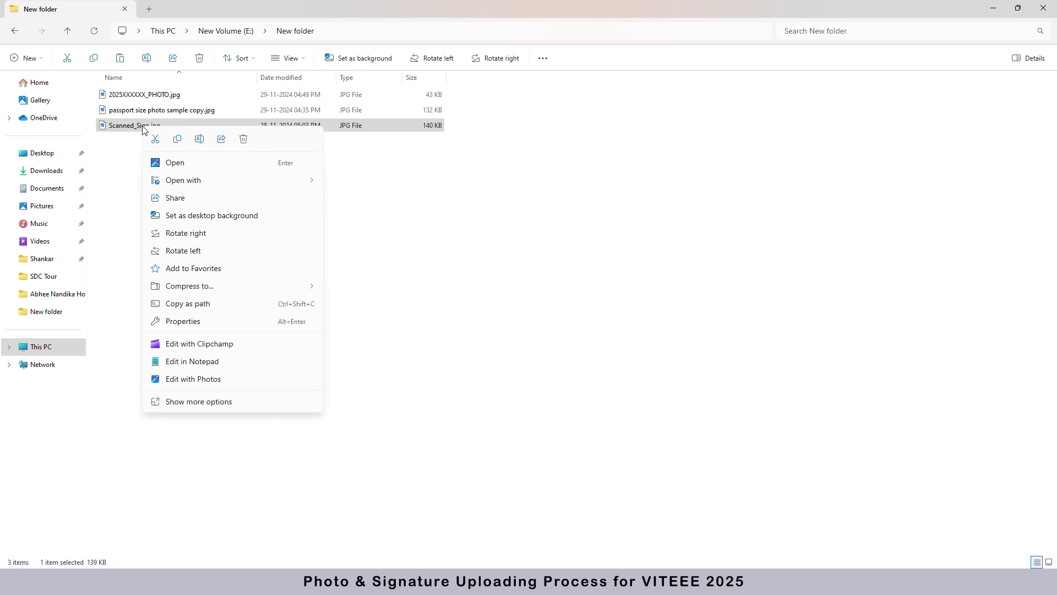
- Open Scanned_Sign.jpg in Paint, then select and copy just the signature box
{"action": "mouse_move", "coordinate": [199, 188]}
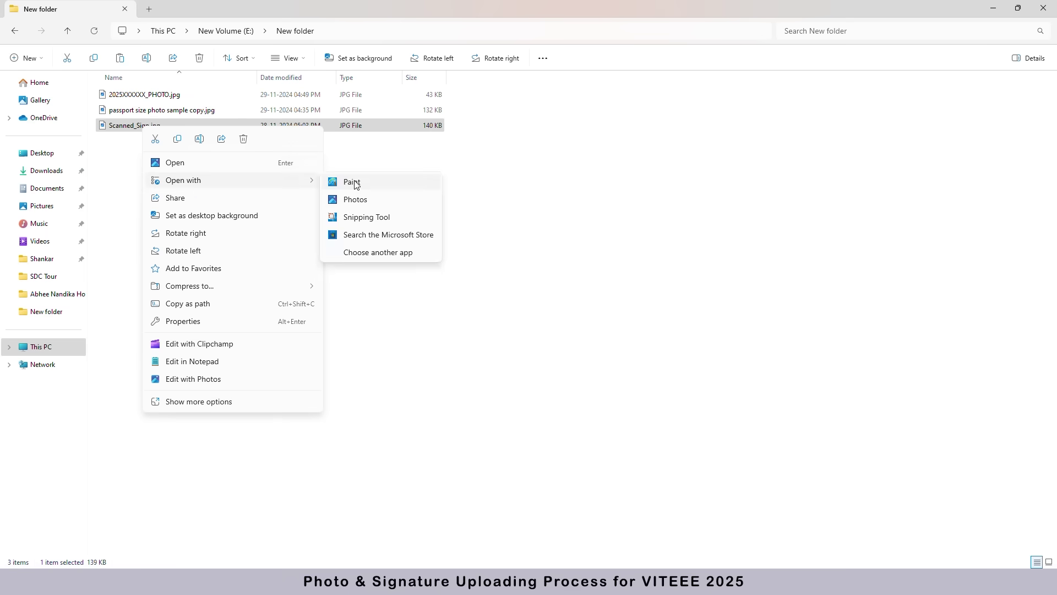
{"action": "left_click", "coordinate": [354, 183]}
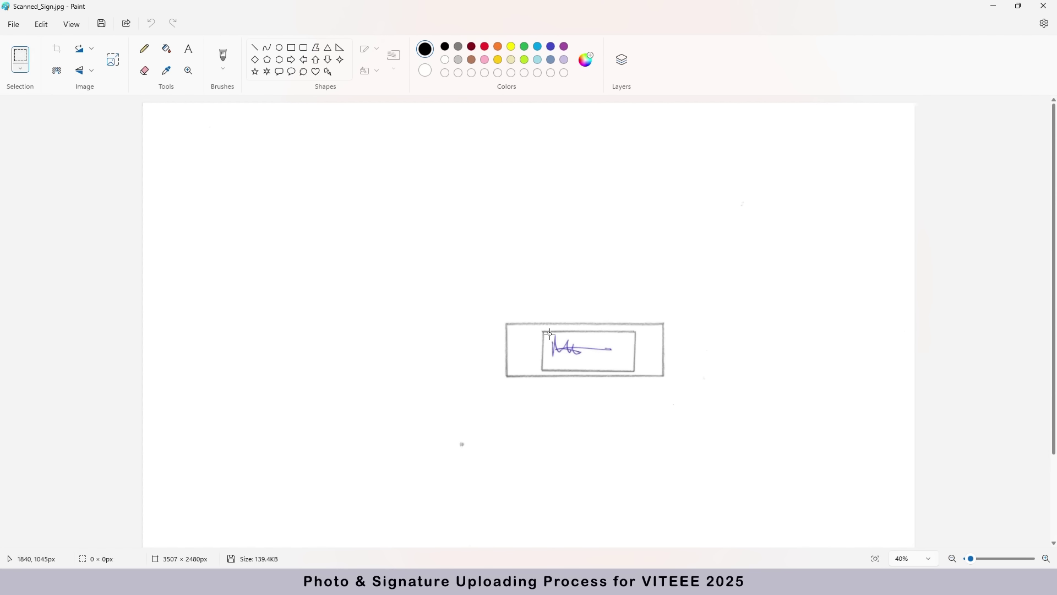
{"action": "left_click_drag", "start_coordinate": [588, 359], "coordinate": [617, 366]}
{"action": "left_click_drag", "start_coordinate": [632, 369], "coordinate": [632, 369]}
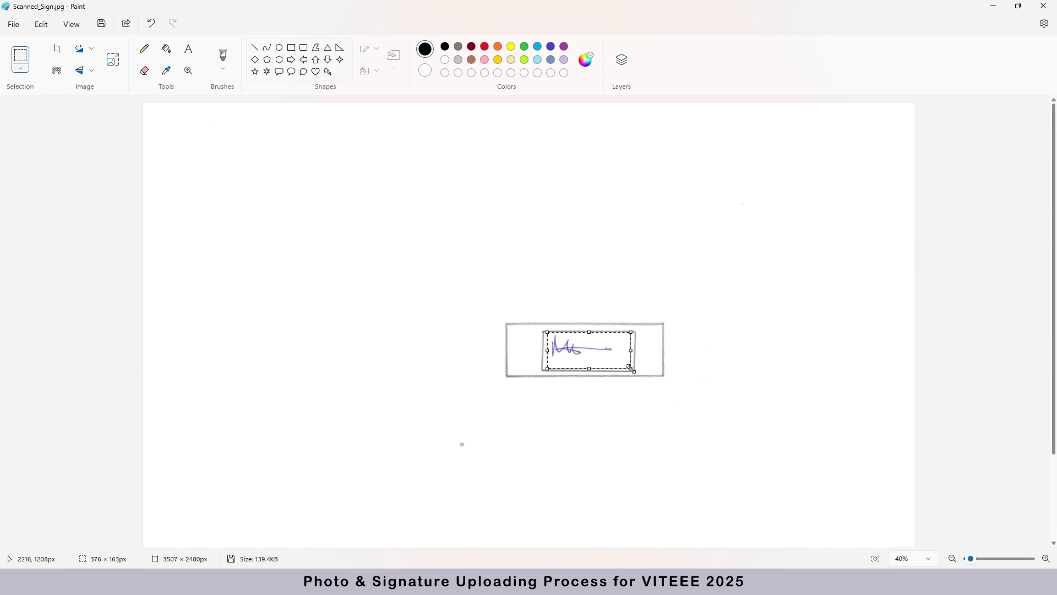
{"action": "left_click", "coordinate": [38, 24]}
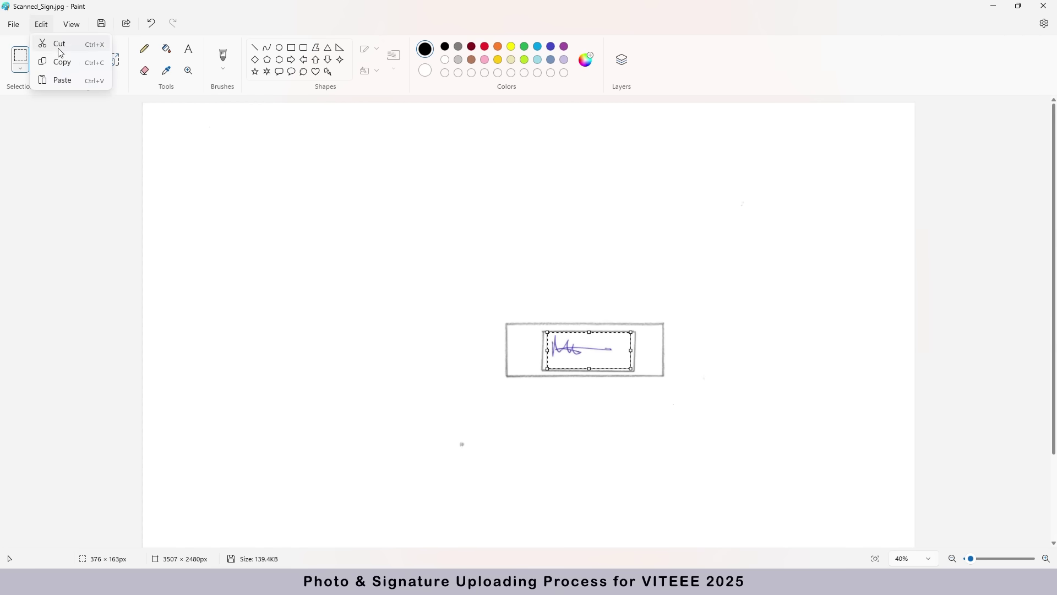
{"action": "left_click", "coordinate": [62, 64]}
{"action": "left_click", "coordinate": [13, 25]}
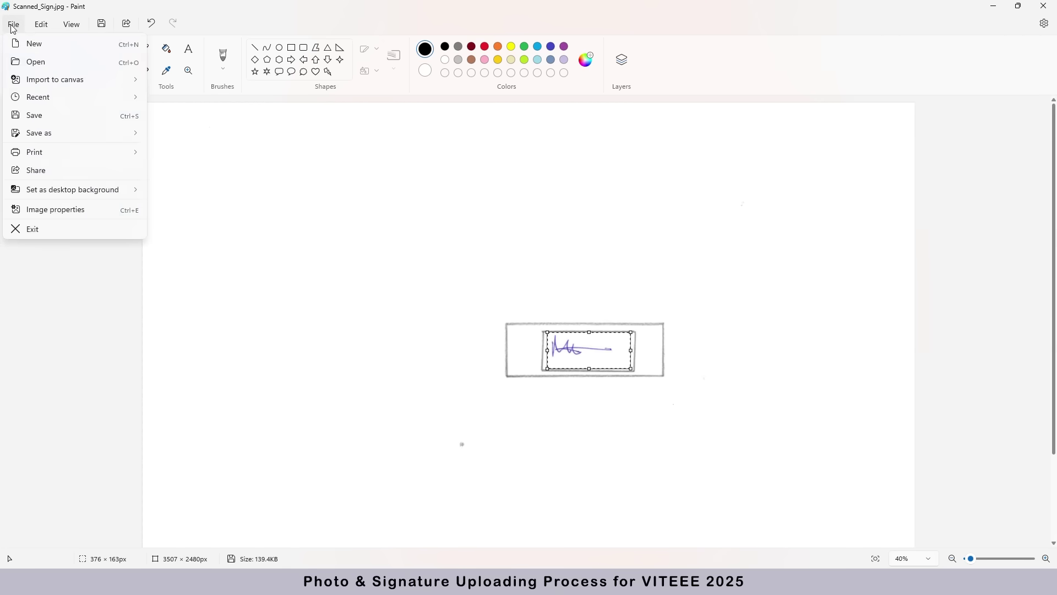
- Paste the copied signature into a new blank image
{"action": "left_click", "coordinate": [33, 42]}
{"action": "left_click", "coordinate": [41, 25]}
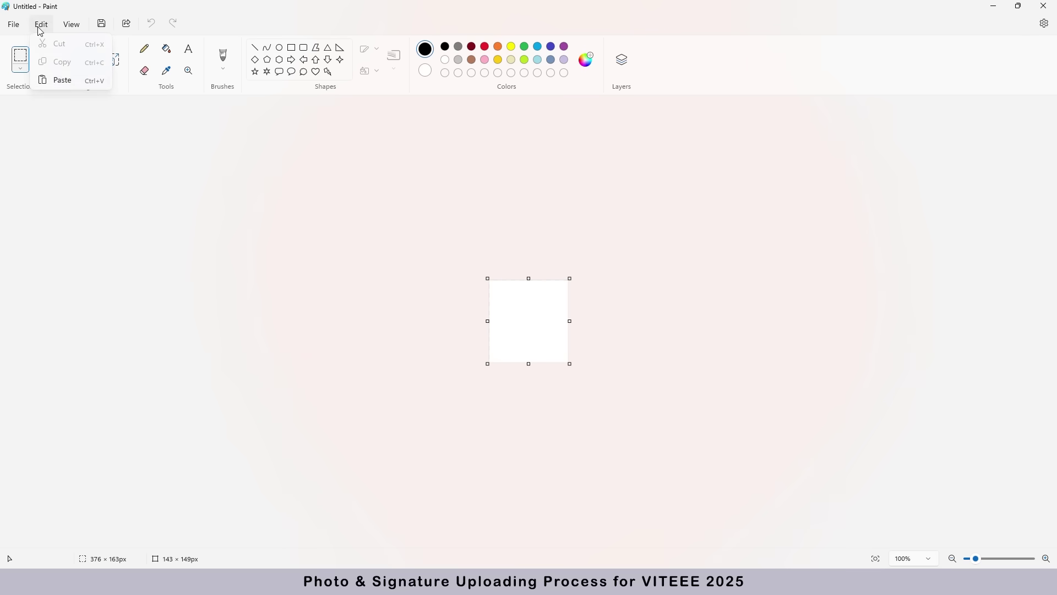
{"action": "left_click", "coordinate": [63, 81]}
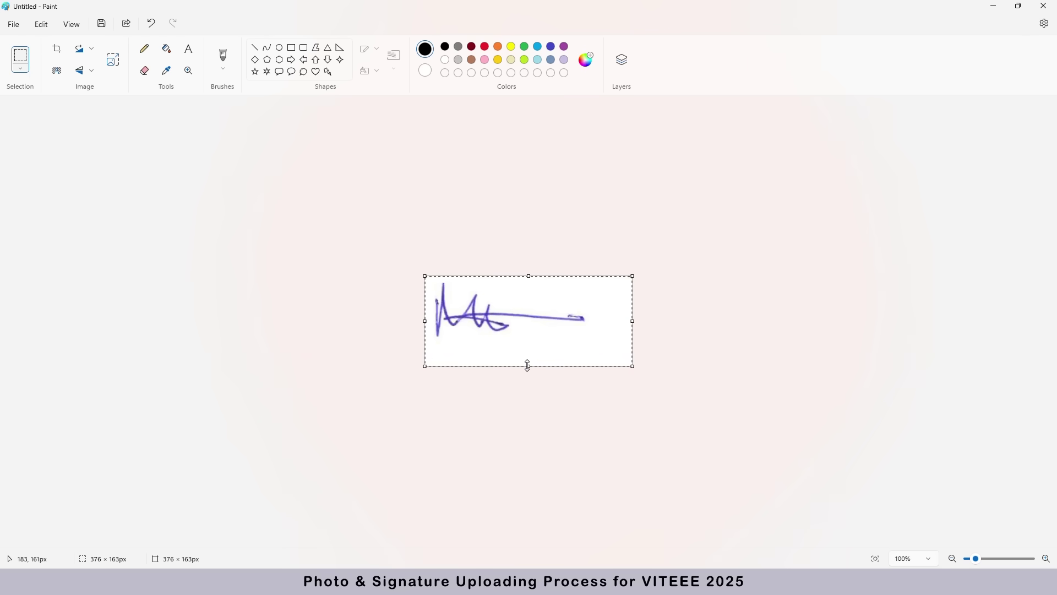
- Save the signature image as the JPEG picture 2025XXXXXX_SIGN.jpg
{"action": "left_click", "coordinate": [12, 21]}
{"action": "mouse_move", "coordinate": [66, 135]}
{"action": "left_click", "coordinate": [180, 159]}
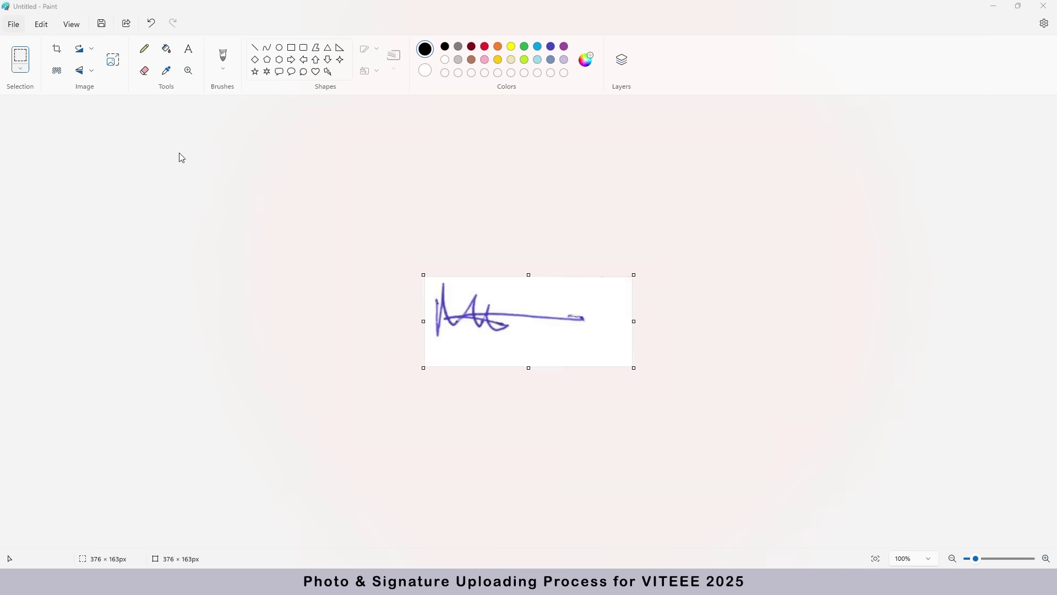
{"action": "type", "text": "2025XXXXXX_SIGN.jpg"}
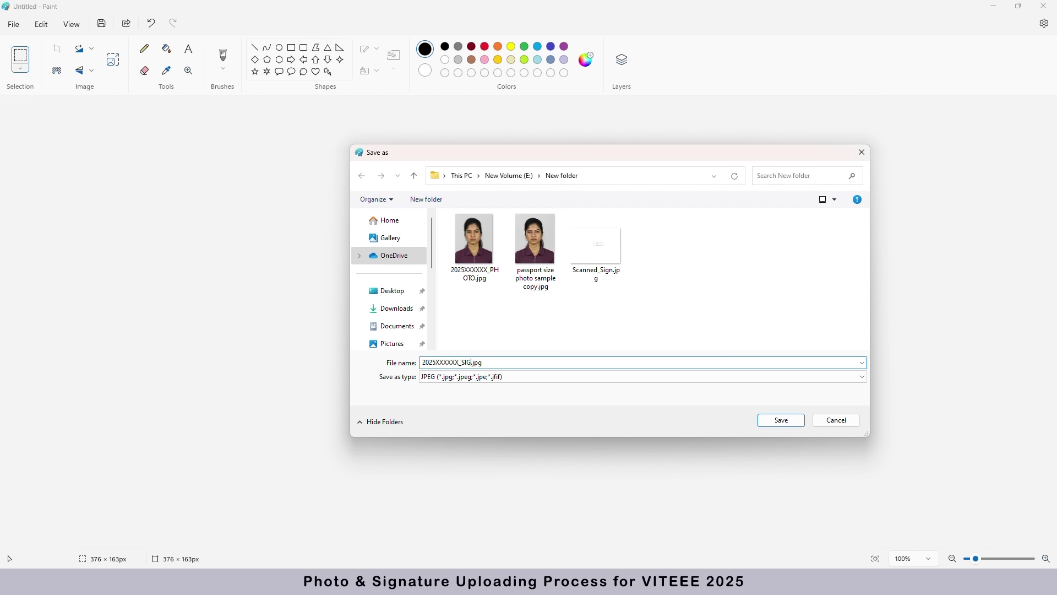
{"action": "left_click", "coordinate": [779, 421]}
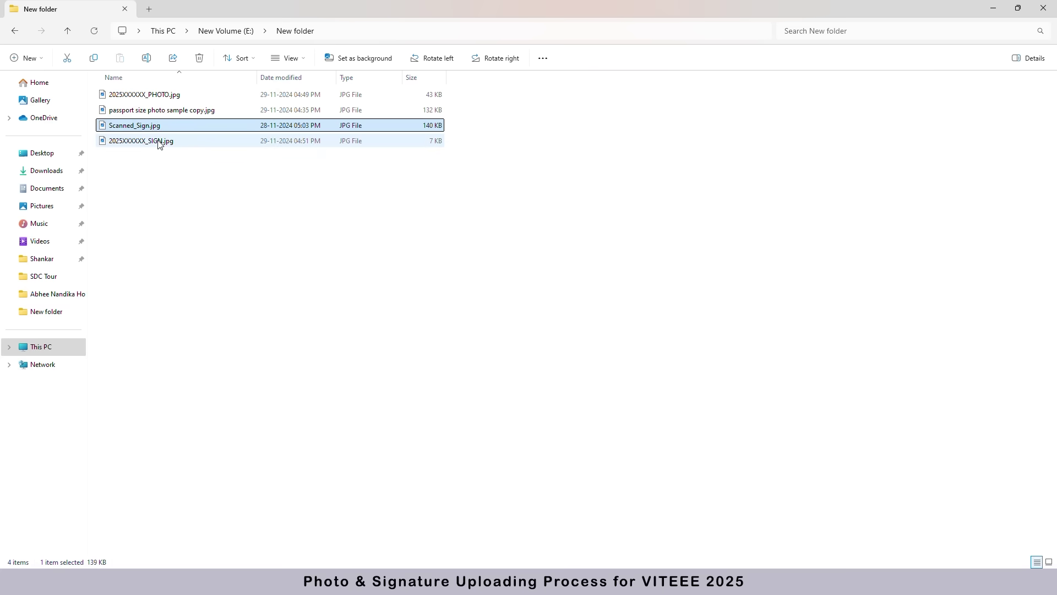
- View the properties of 2025XXXXXX_SIGN.jpg to confirm its size of about 6.83 KB
{"action": "left_click", "coordinate": [158, 142]}
{"action": "right_click", "coordinate": [158, 142]}
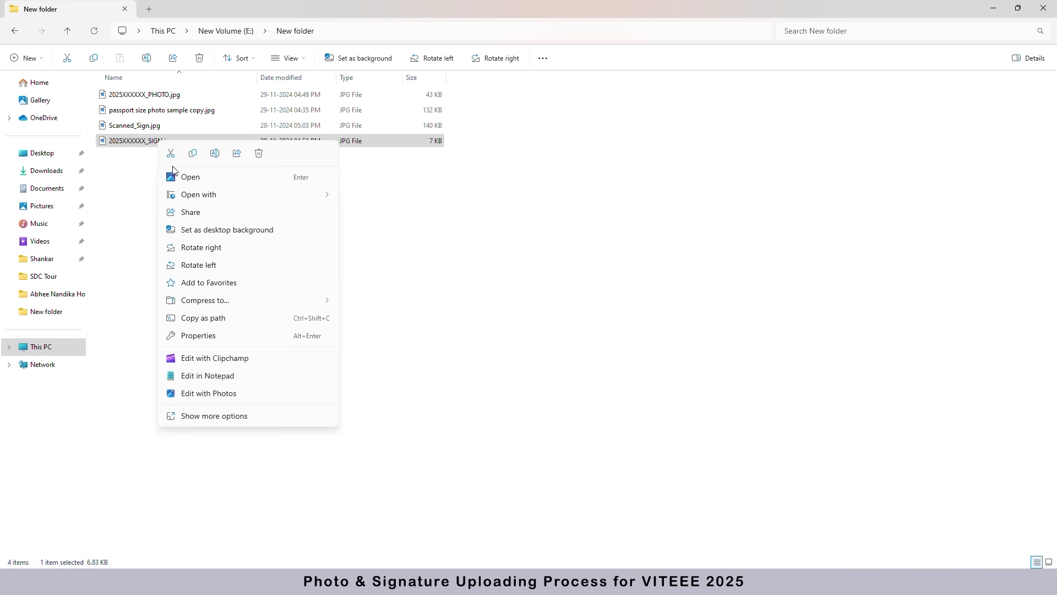
{"action": "left_click", "coordinate": [221, 338]}
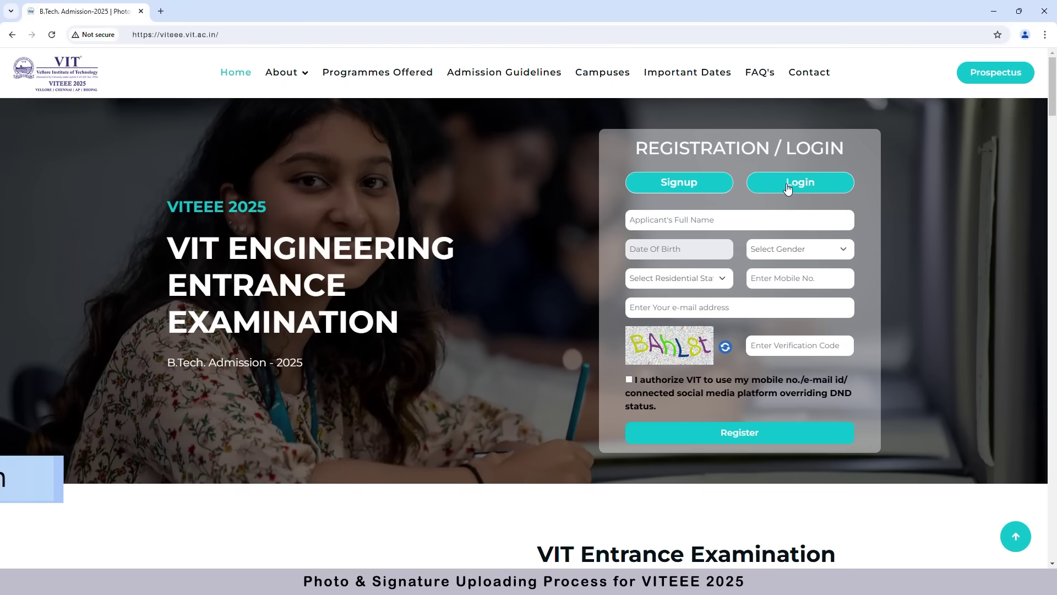
- Log in with the applicant's e-mail, password and verification code, then open the photo/signature upload page
{"action": "left_click", "coordinate": [790, 185]}
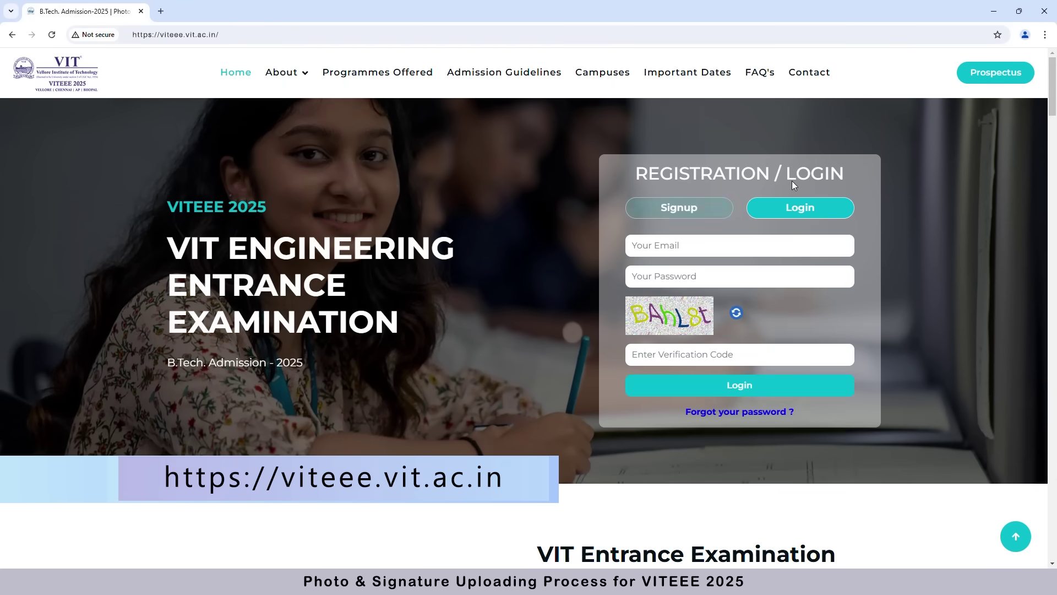
{"action": "left_click", "coordinate": [668, 236]}
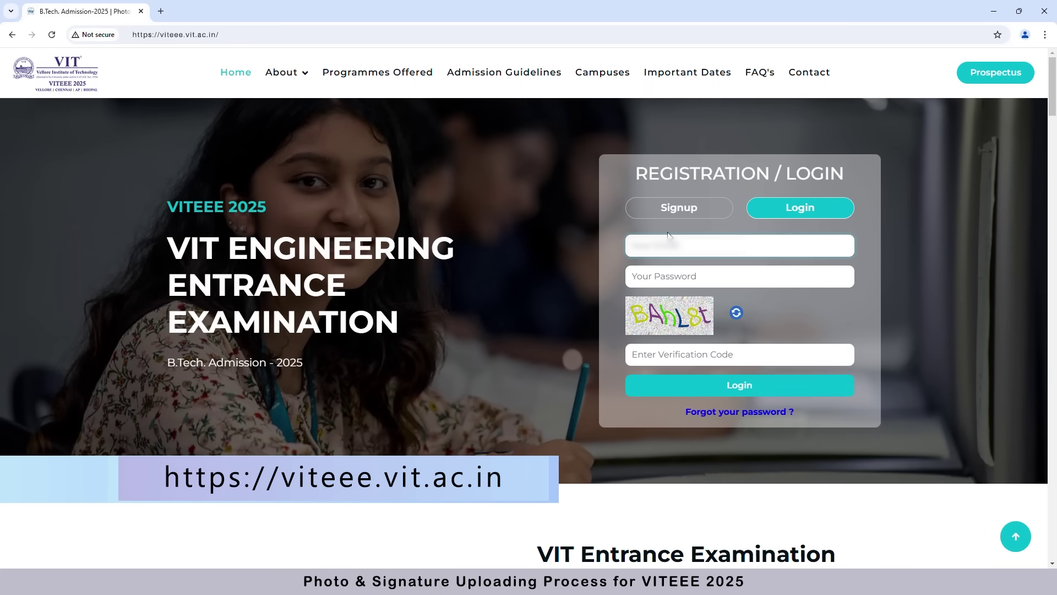
{"action": "type", "text": "example@gmail.com"}
{"action": "key", "text": "Tab"}
{"action": "type", "text": "********"}
{"action": "left_click", "coordinate": [693, 354]}
{"action": "type", "text": "BAh"}
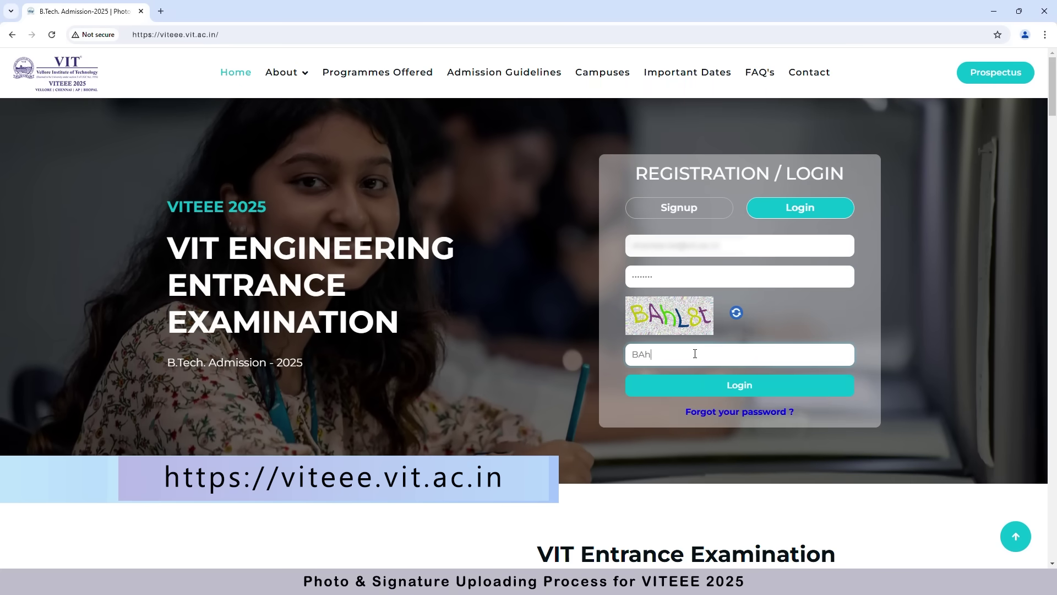
{"action": "type", "text": "L8t"}
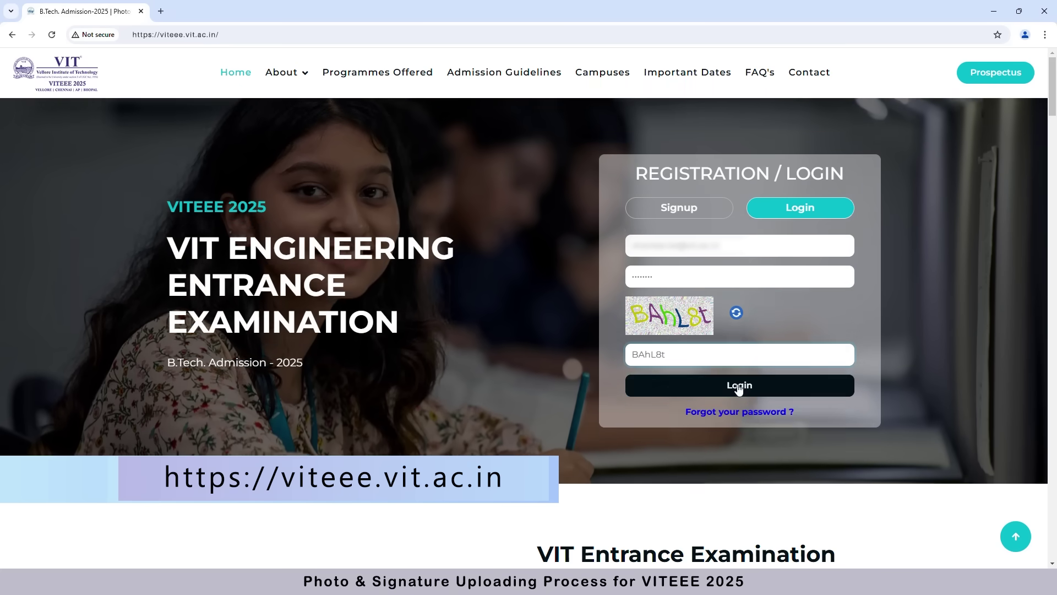
{"action": "left_click", "coordinate": [738, 387]}
{"action": "left_click", "coordinate": [501, 93]}
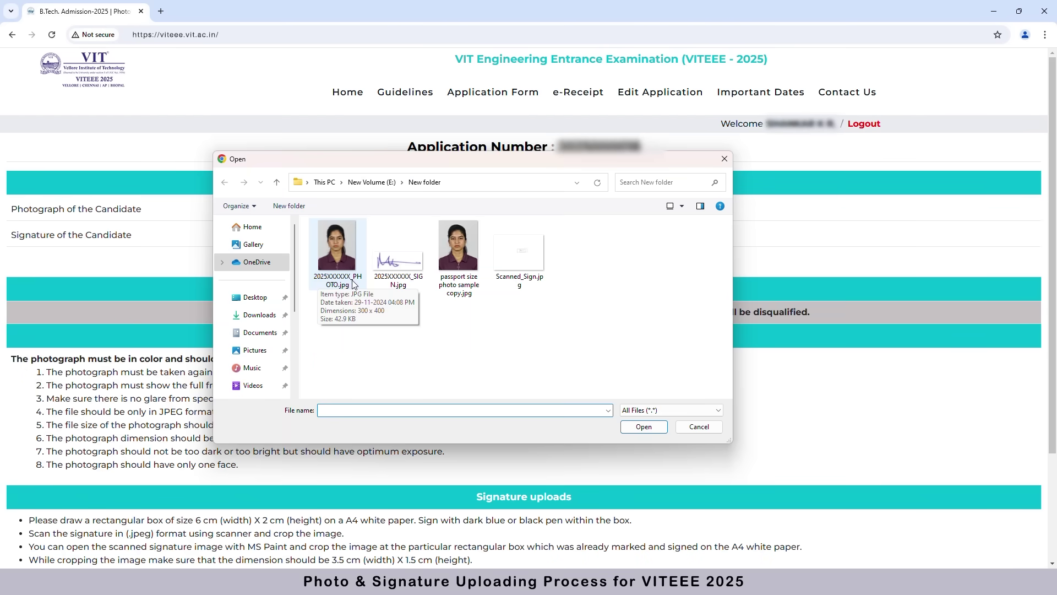
- Attach 2025XXXXXX_PHOTO.jpg as the photograph and 2025XXXXXX_SIGN.jpg as the signature
{"action": "left_click", "coordinate": [349, 283]}
{"action": "left_click", "coordinate": [644, 426]}
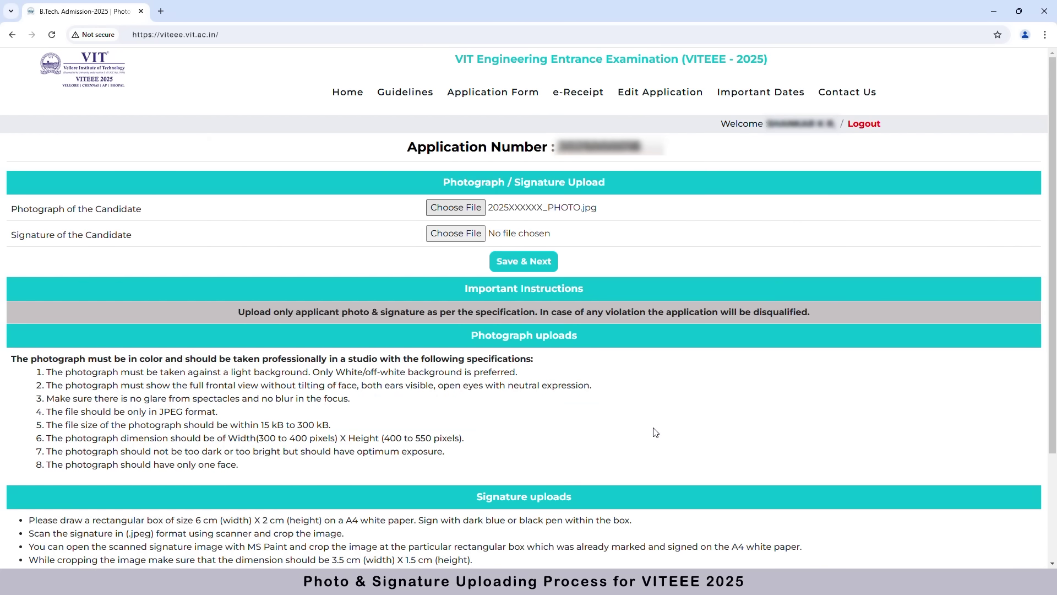
{"action": "left_click", "coordinate": [472, 234]}
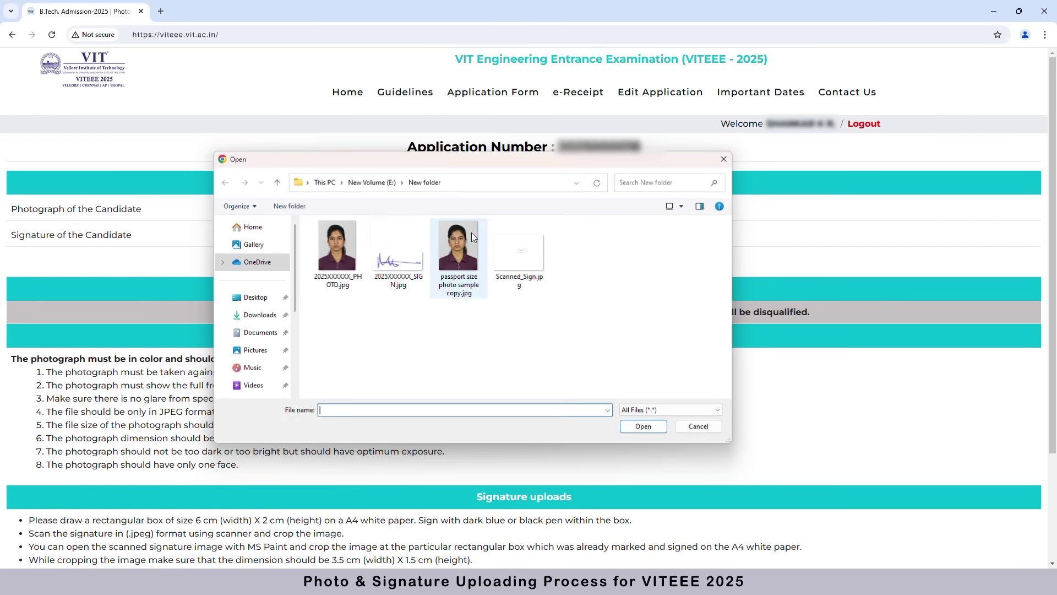
{"action": "left_click", "coordinate": [409, 282]}
{"action": "left_click", "coordinate": [660, 429]}
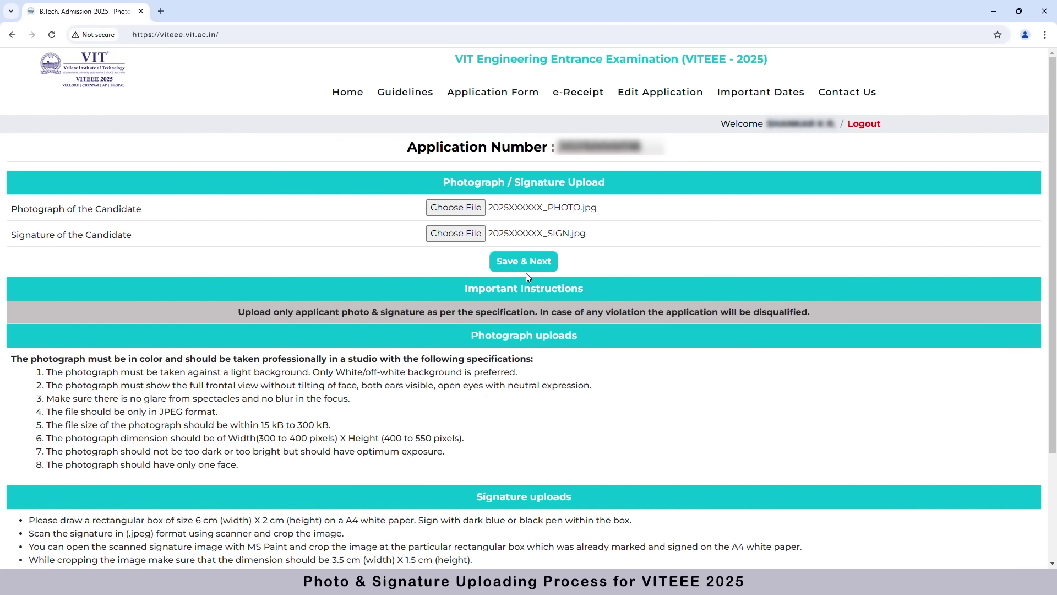
- Save and confirm the uploads, then download and review the application form PDF
{"action": "left_click", "coordinate": [514, 263]}
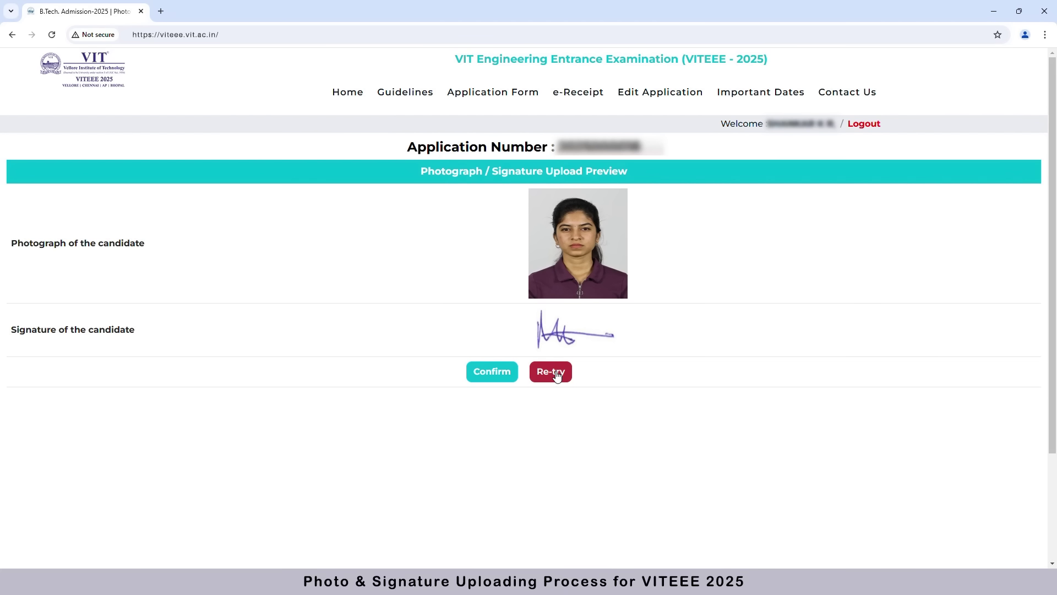
{"action": "left_click", "coordinate": [497, 373]}
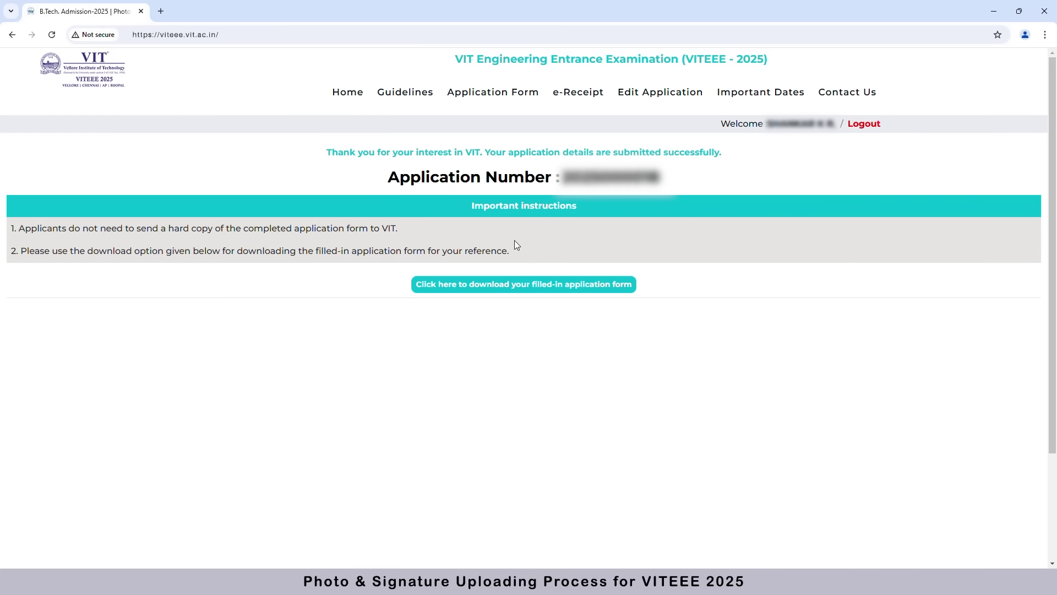
{"action": "left_click", "coordinate": [542, 285]}
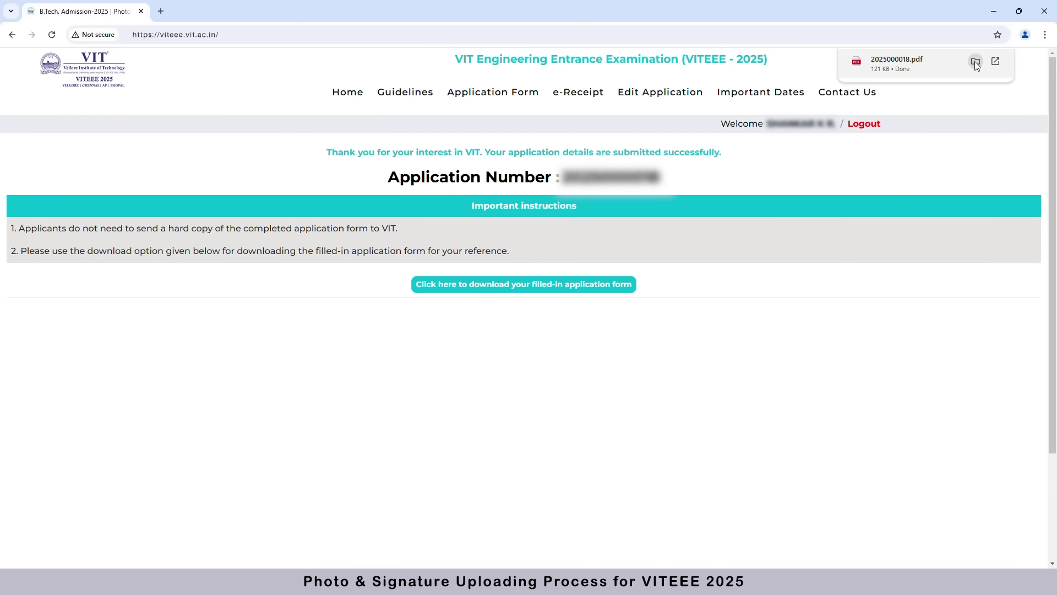
{"action": "left_click", "coordinate": [975, 62]}
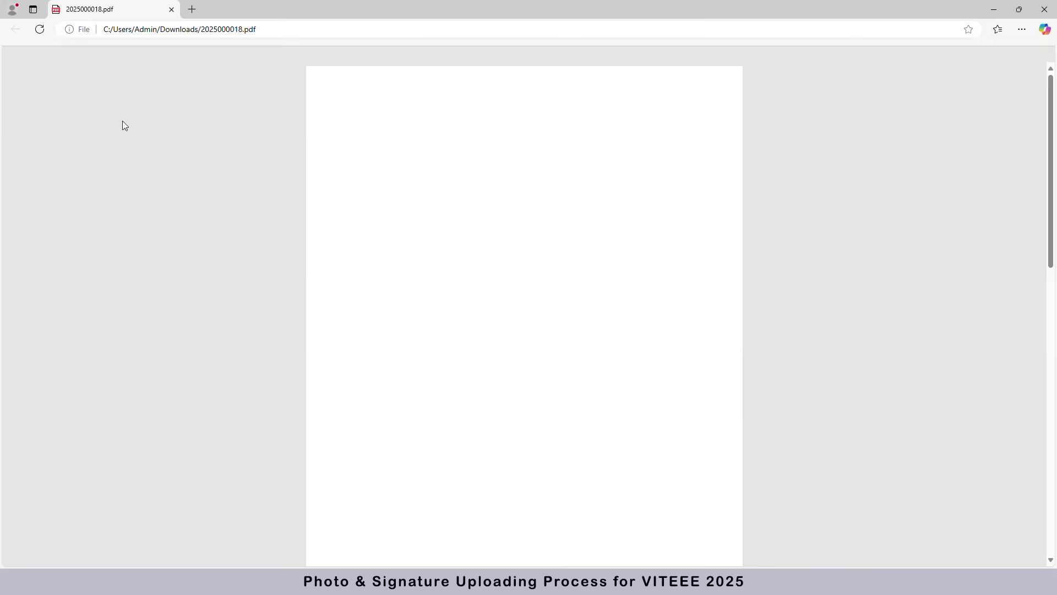
{"action": "scroll", "coordinate": [449, 242], "scroll_direction": "down", "scroll_amount": 2}
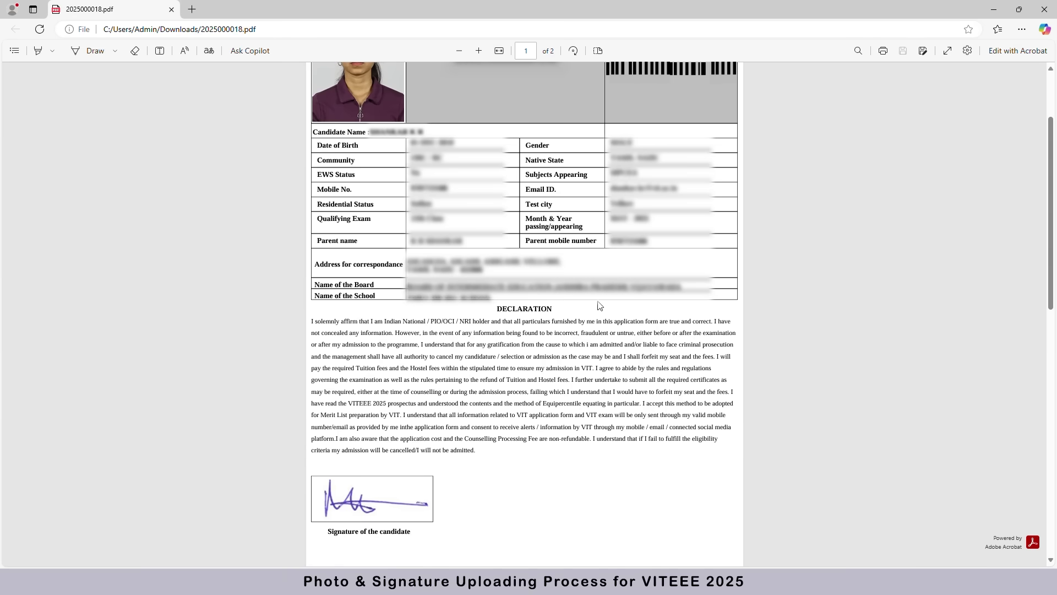
{"action": "scroll", "coordinate": [294, 138], "scroll_direction": "up", "scroll_amount": 2}
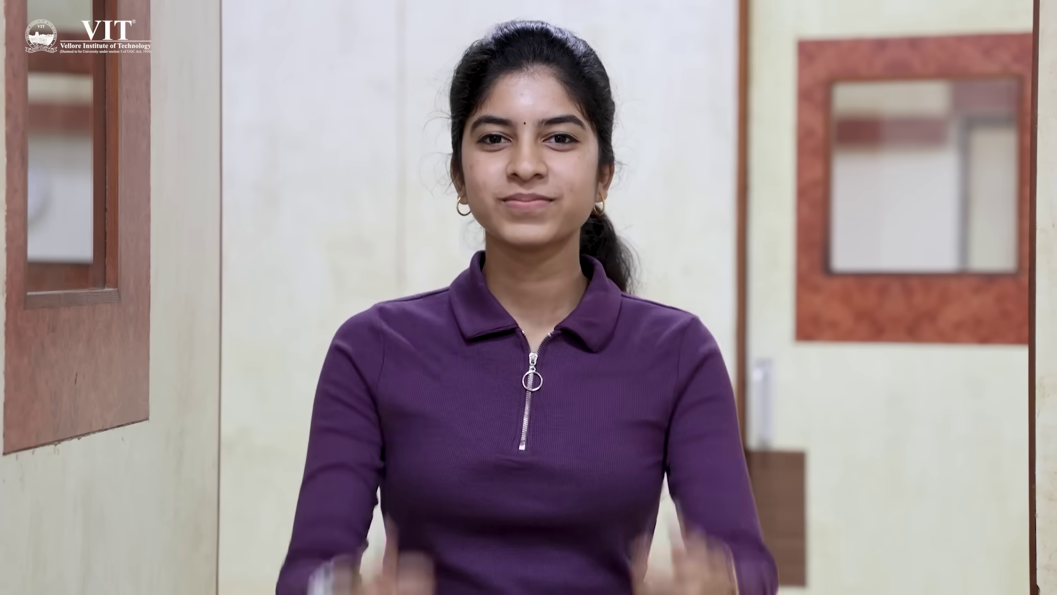